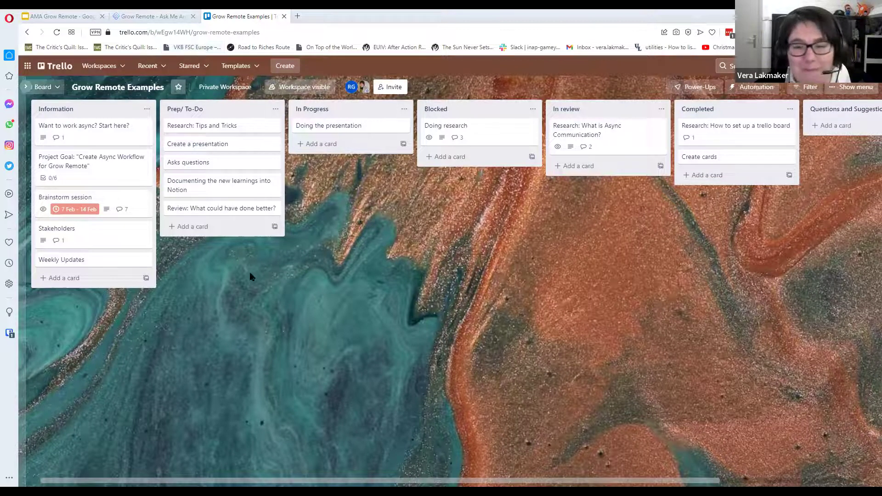
Move the Completed list between In Progress and Blocked, and return it to its place after In review.
drag(711, 109, 406, 138)
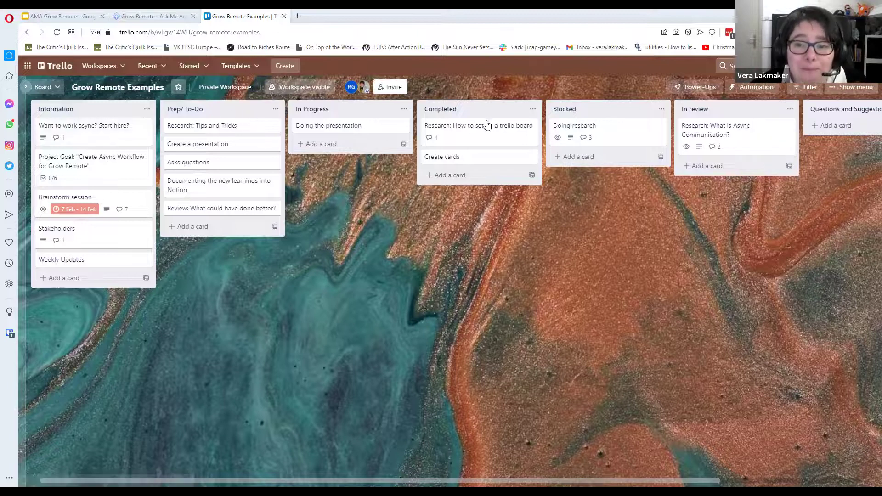
drag(652, 129, 116, 141)
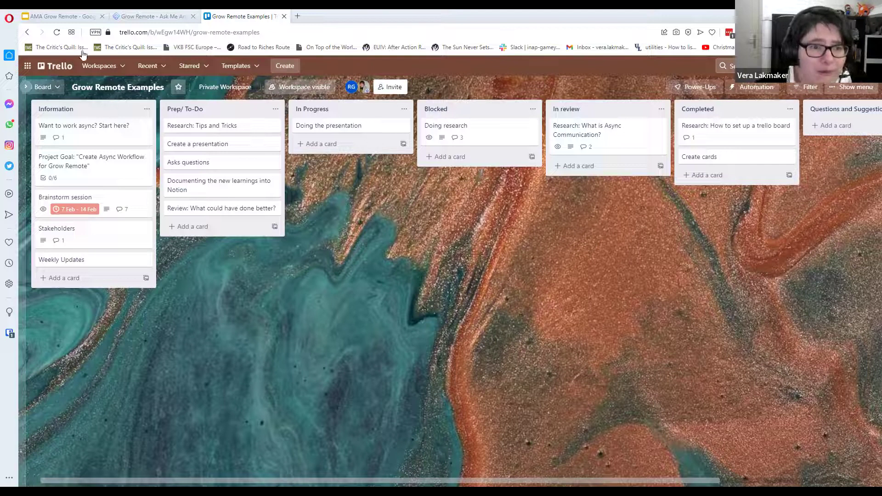
Review the "Want to work async? Start here?" card and the Project Goal card's title and checklist in the Information list.
click(94, 128)
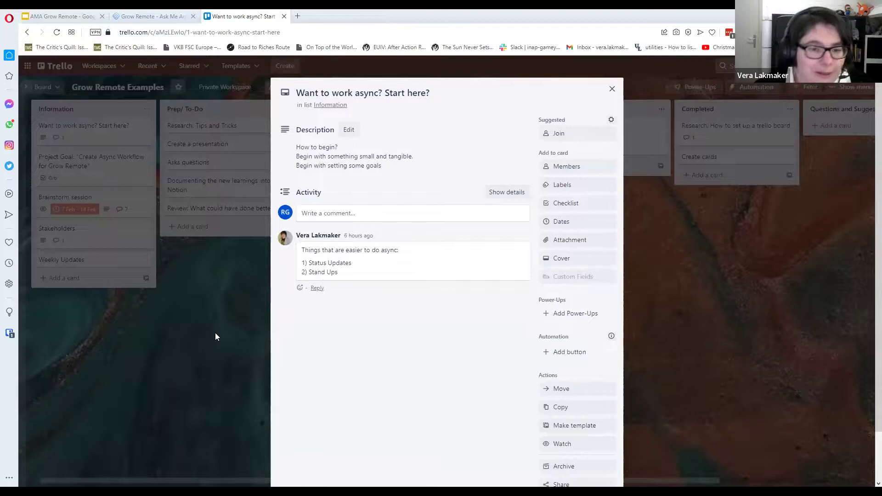
click(204, 324)
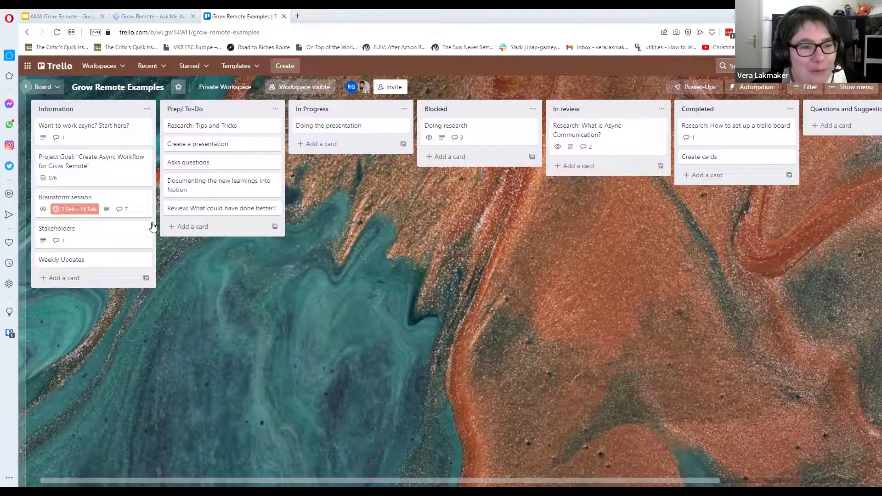
click(119, 172)
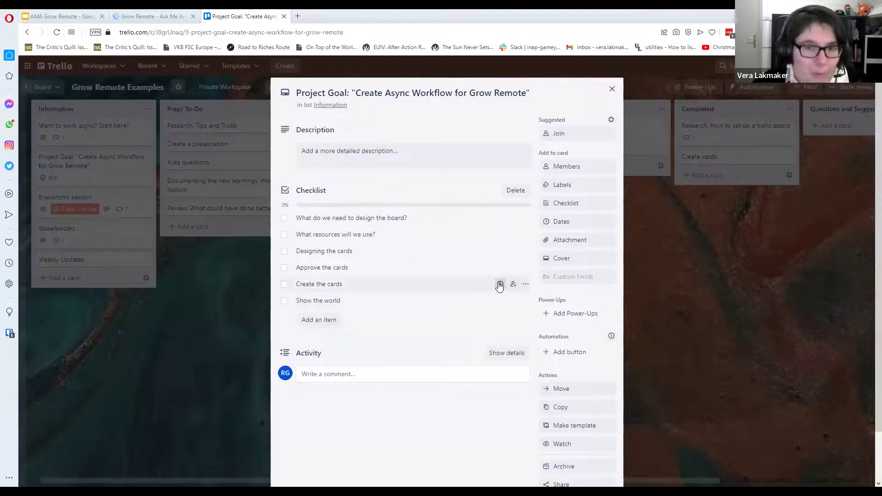
drag(361, 90, 537, 97)
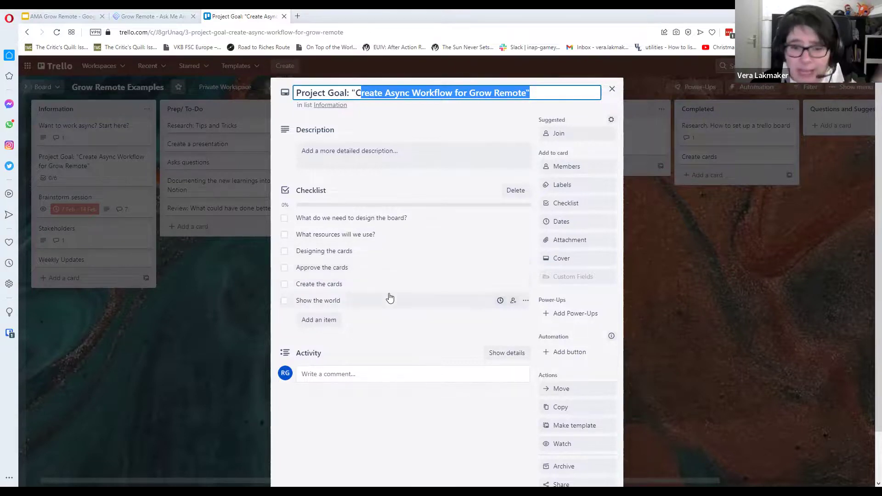
click(226, 325)
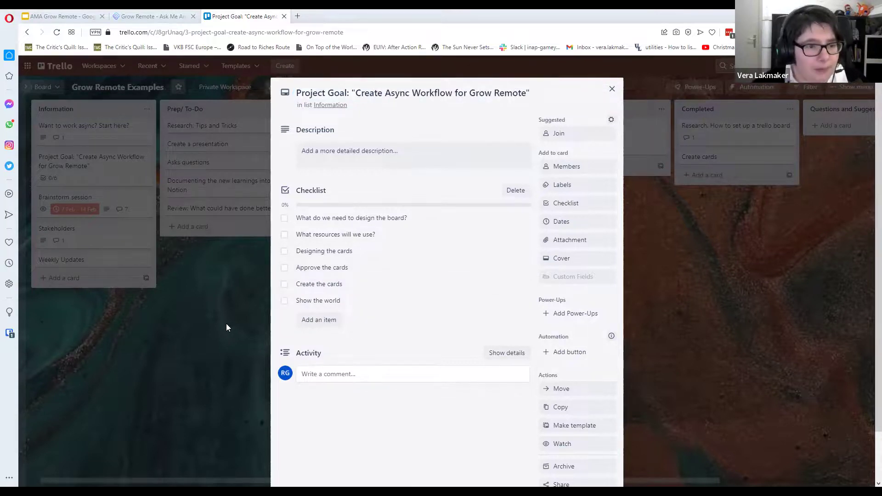
Open the Brainstorm session card and read its oldest comments, up to the first proposal for the card statuses.
click(85, 198)
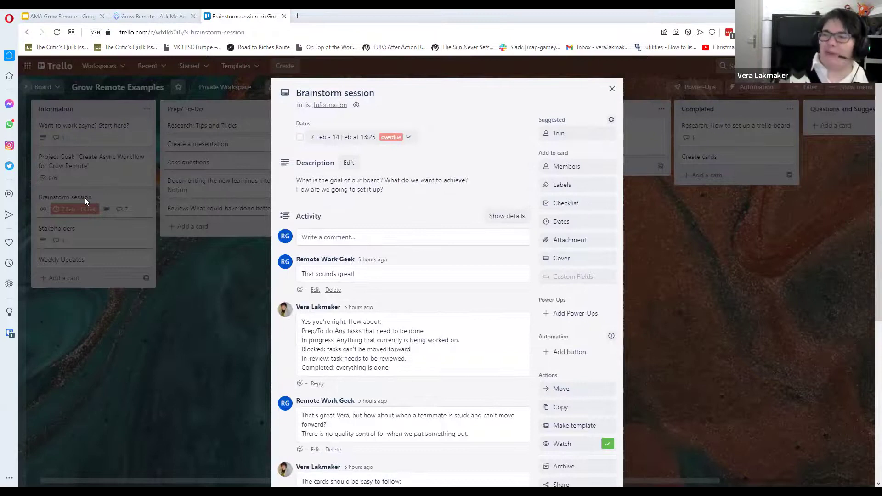
scroll(201, 186, down, 5)
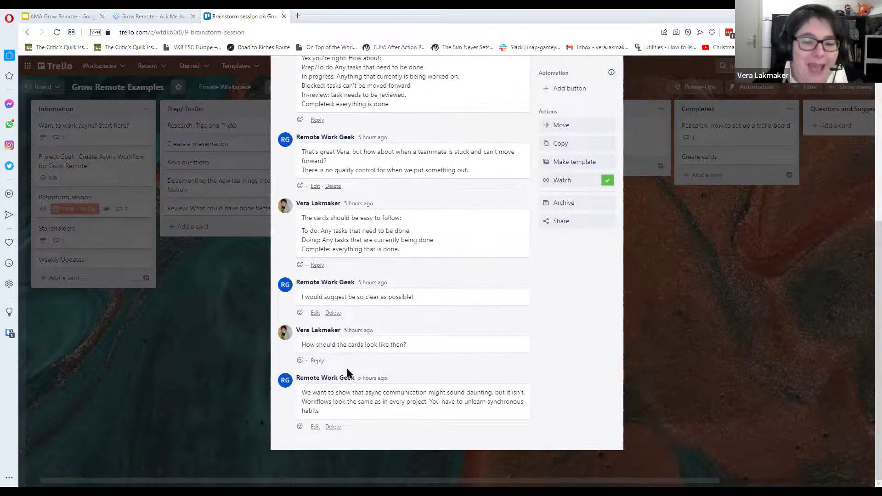
drag(346, 402, 471, 417)
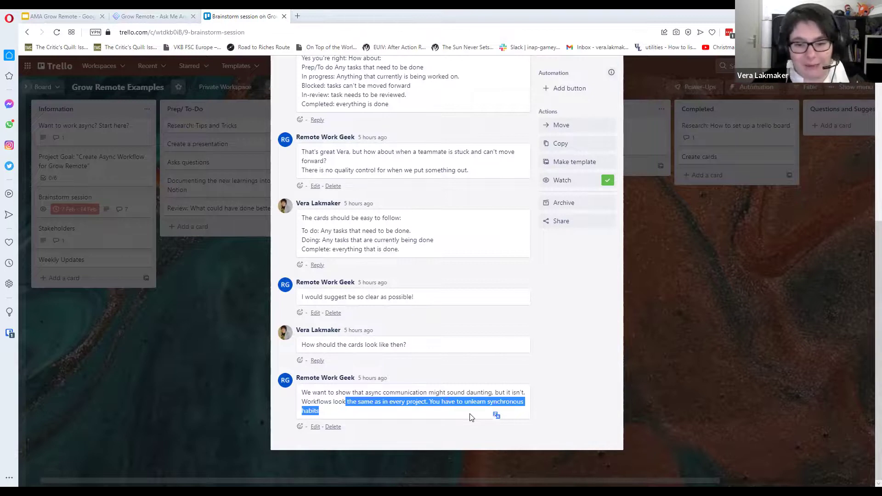
click(461, 344)
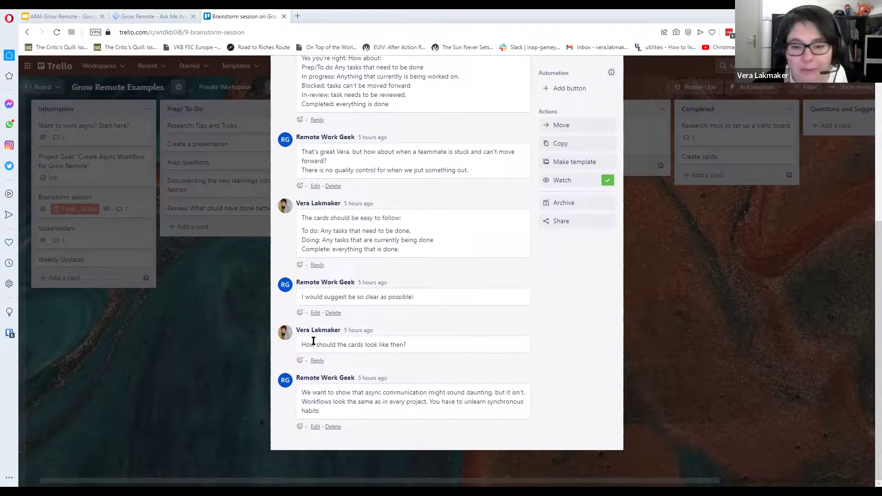
triple_click(314, 343)
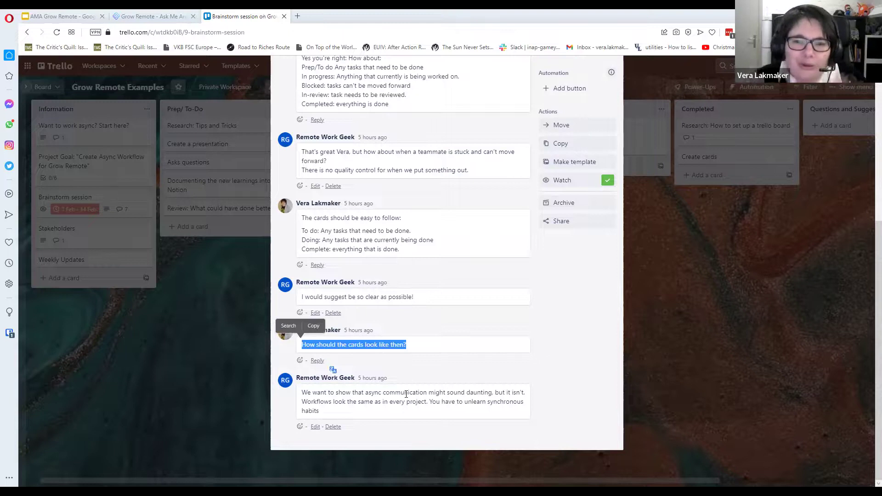
drag(416, 298, 302, 58)
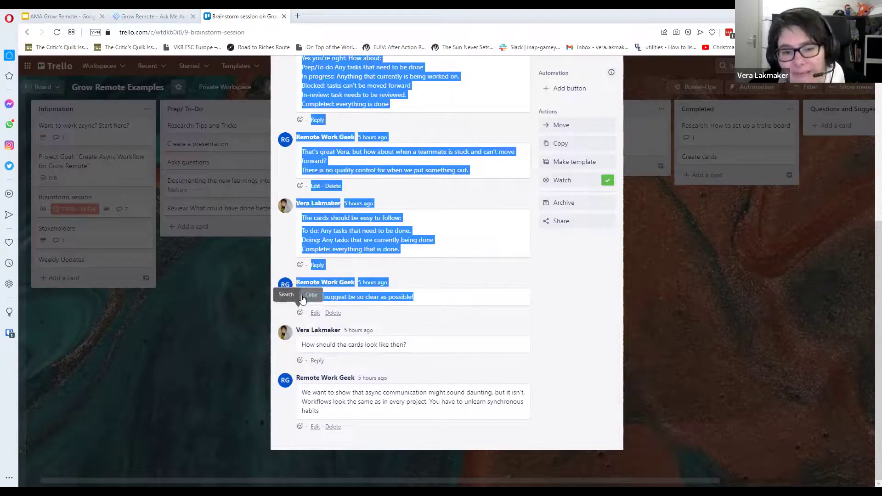
click(408, 311)
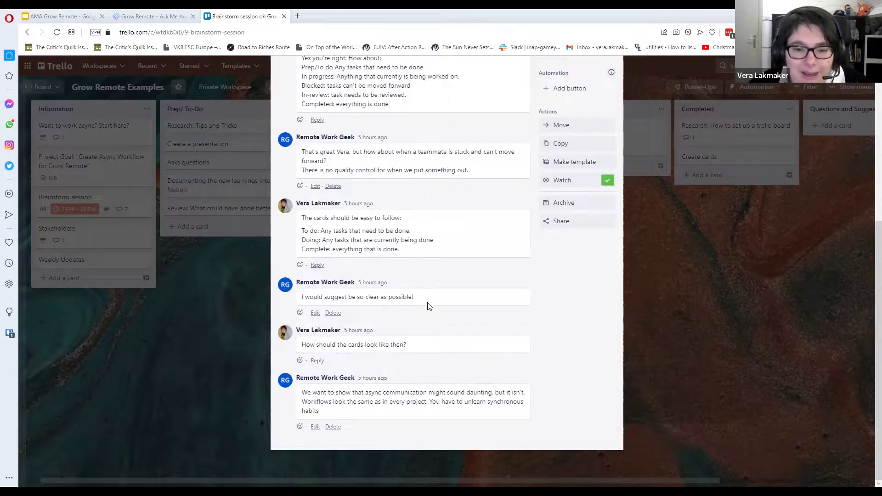
drag(416, 253, 299, 205)
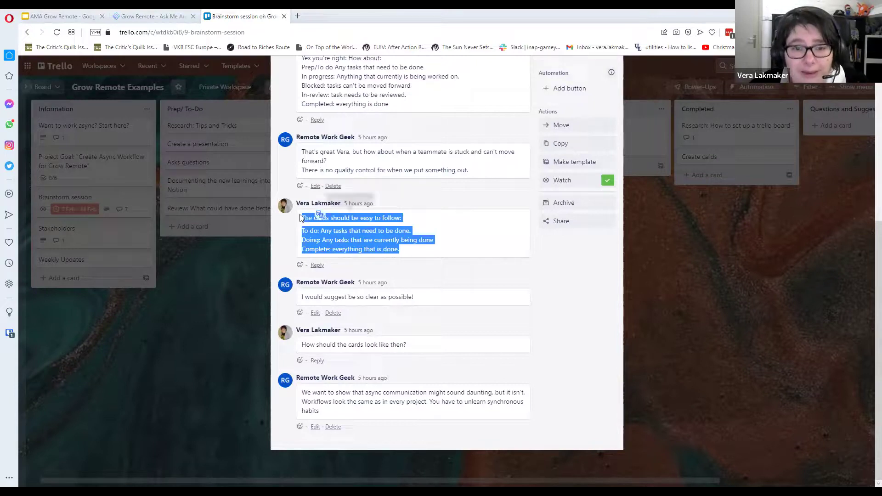
click(300, 218)
Read the newer Brainstorm session comments on the expanded list statuses, stuck teammates and quality control, and close the card.
scroll(299, 218, up, 4)
drag(316, 242, 449, 261)
click(449, 264)
drag(336, 335, 432, 336)
click(392, 336)
drag(326, 344, 313, 336)
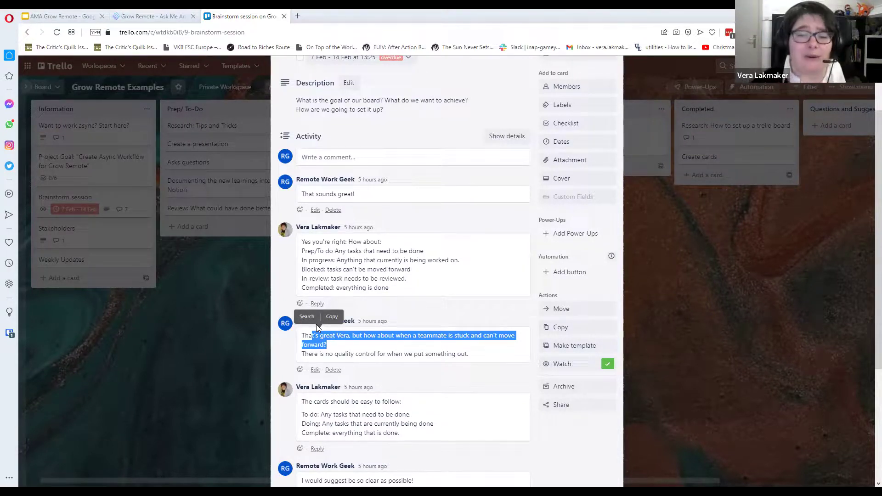
click(346, 354)
drag(347, 354, 475, 362)
click(474, 363)
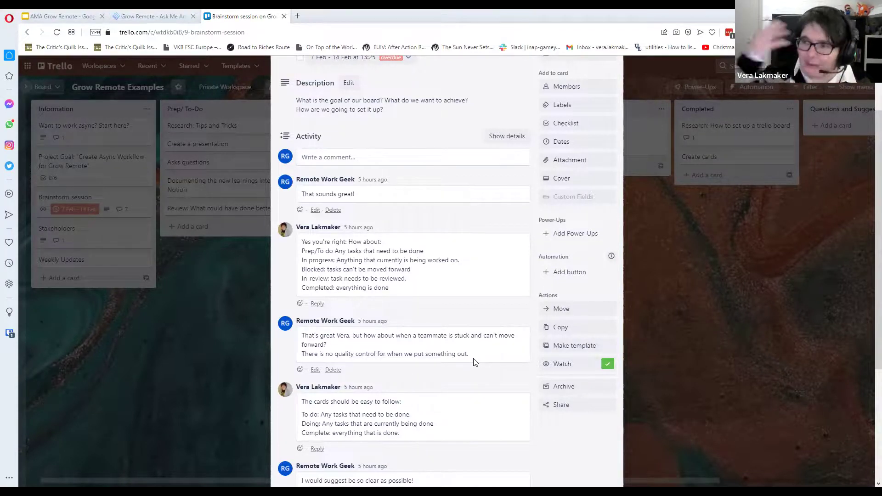
click(240, 348)
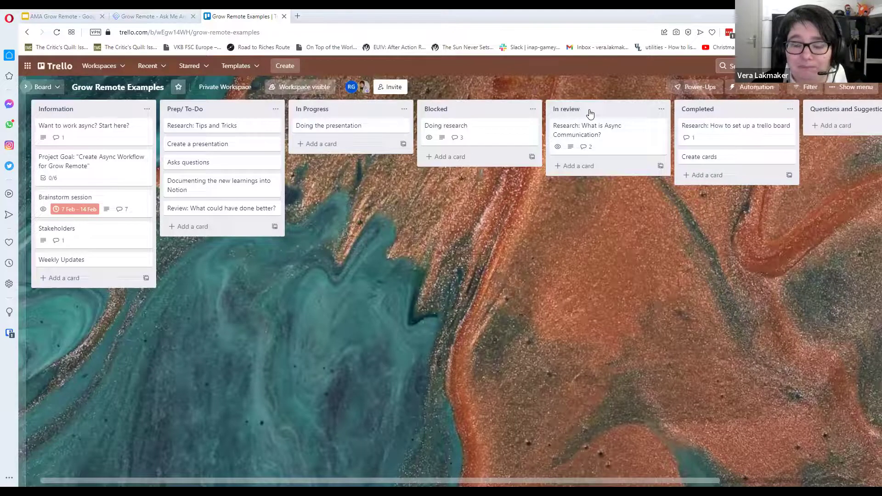
Review the Doing research card in the Blocked list, including its comments and source links.
click(563, 113)
click(512, 112)
click(504, 264)
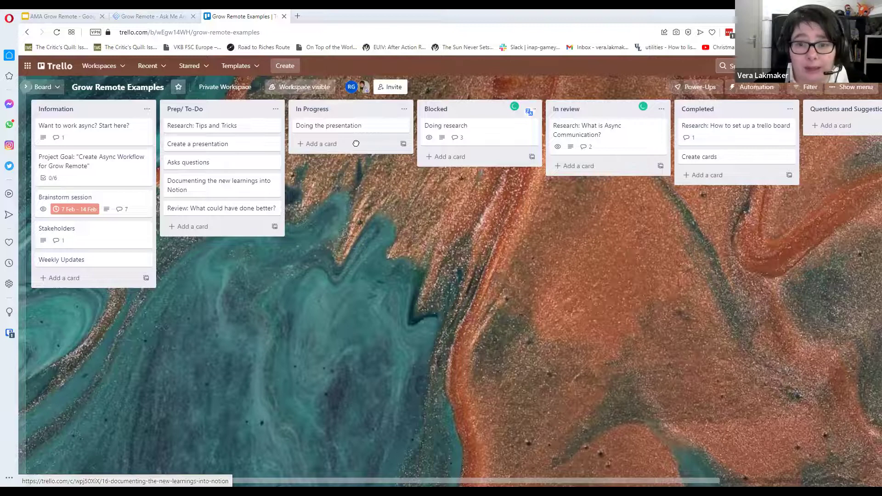
click(478, 127)
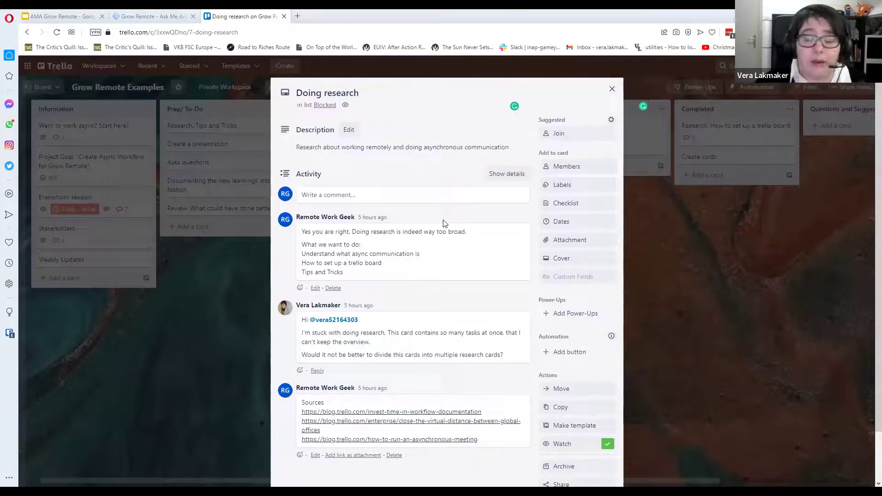
scroll(444, 224, down, 2)
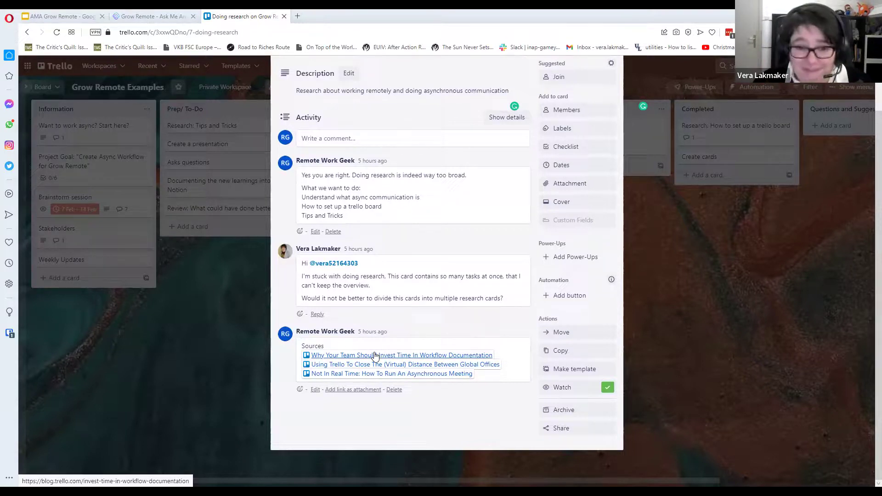
click(251, 307)
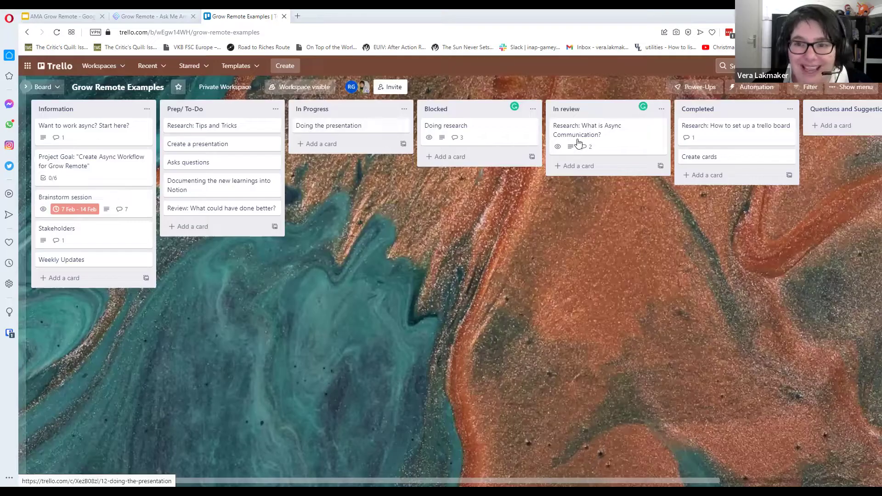
Move the async communication and trello board research cards to Prep/ To-Do, and place "Documenting the new learnings into Notion" above "Create a presentation".
drag(590, 133, 231, 162)
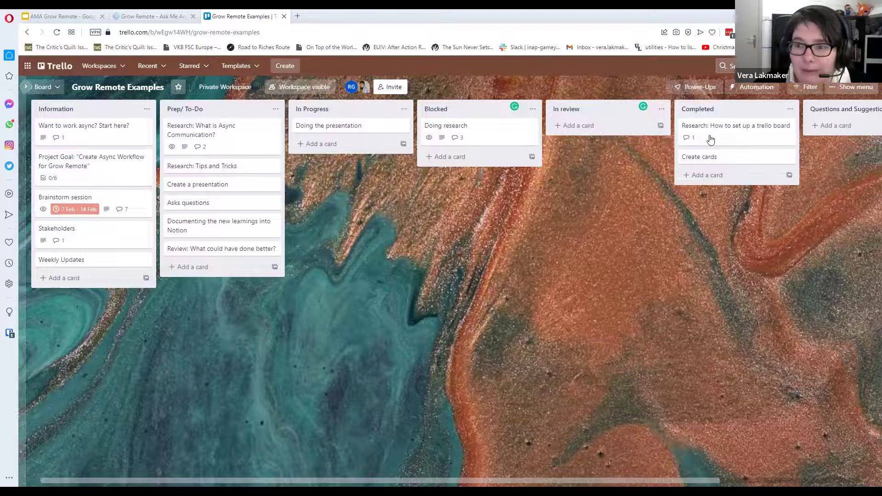
drag(711, 136, 226, 210)
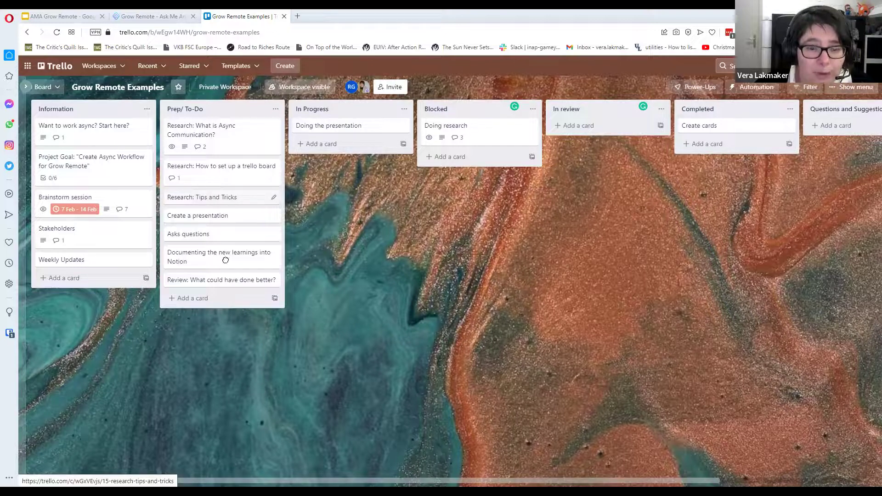
drag(224, 257, 226, 231)
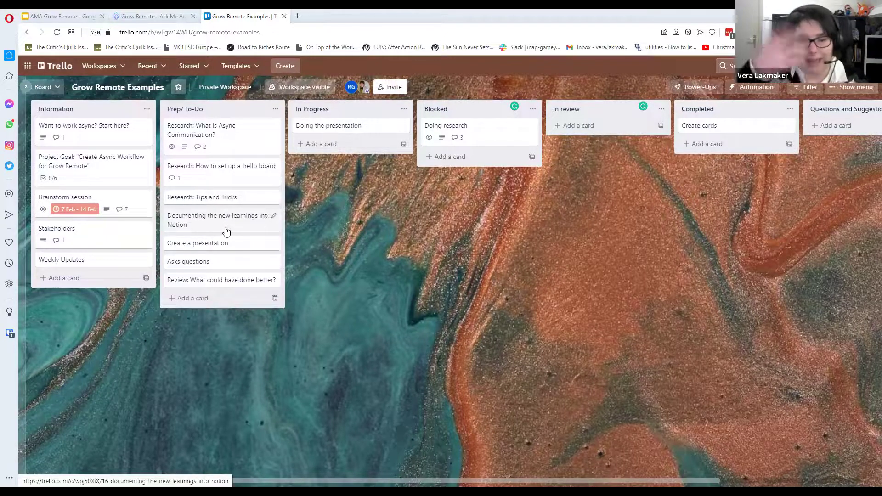
Review the "Research: What is Async Communication?" card and move it through In Progress to the Completed list.
click(222, 140)
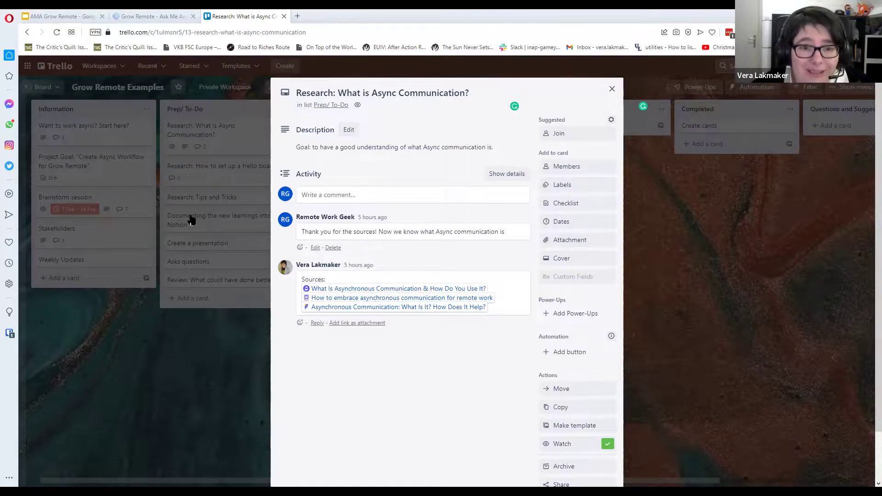
key(Escape)
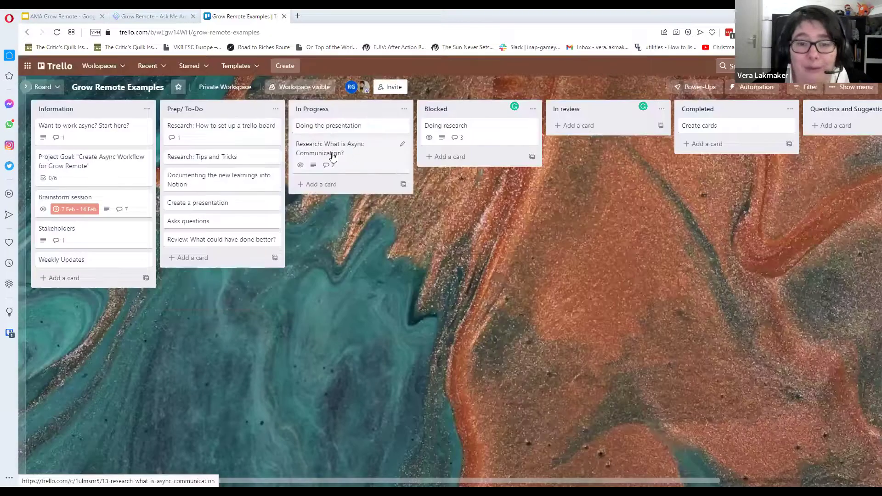
drag(334, 156, 692, 119)
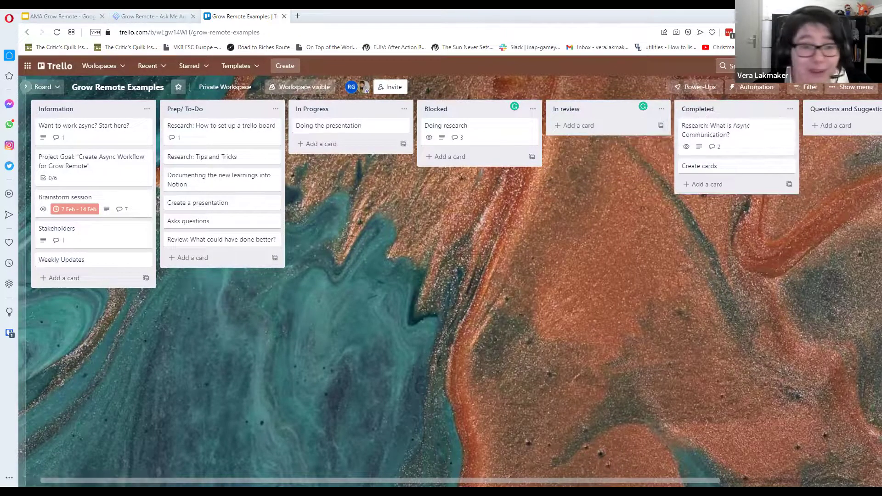
Move "Research: How to set up a trello board" via In Progress and "Create cards" via Prep/ To-Do to Completed, and "Doing research" to In review.
click(221, 138)
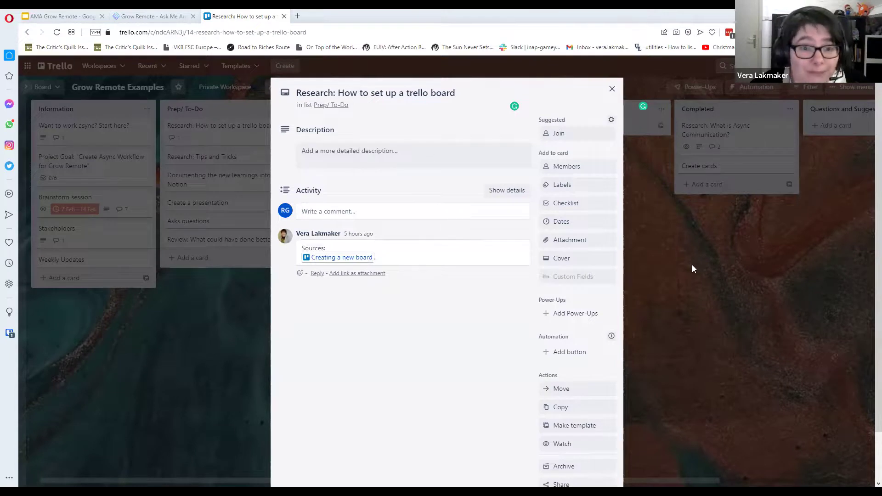
drag(228, 126, 338, 167)
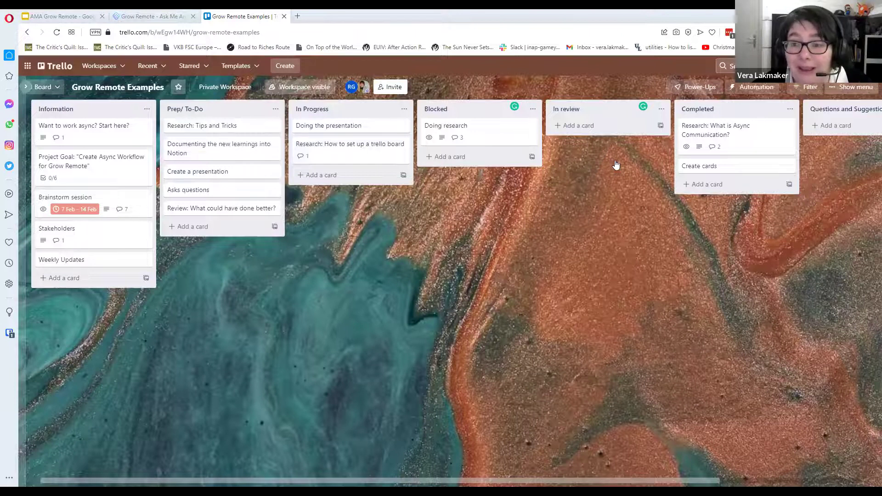
drag(698, 161, 207, 148)
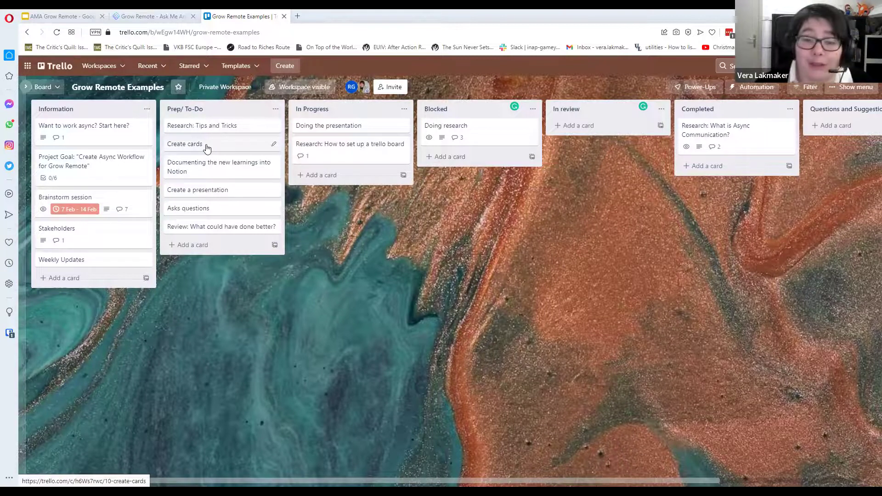
drag(323, 152, 731, 138)
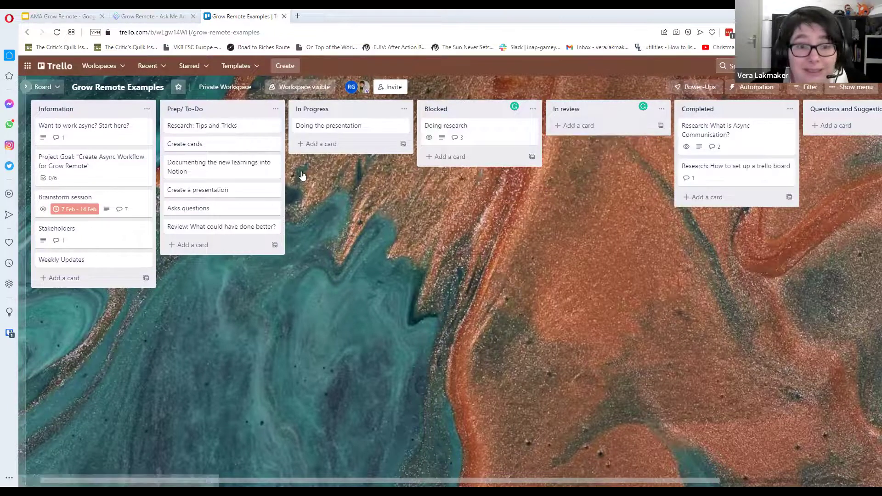
drag(204, 144, 680, 207)
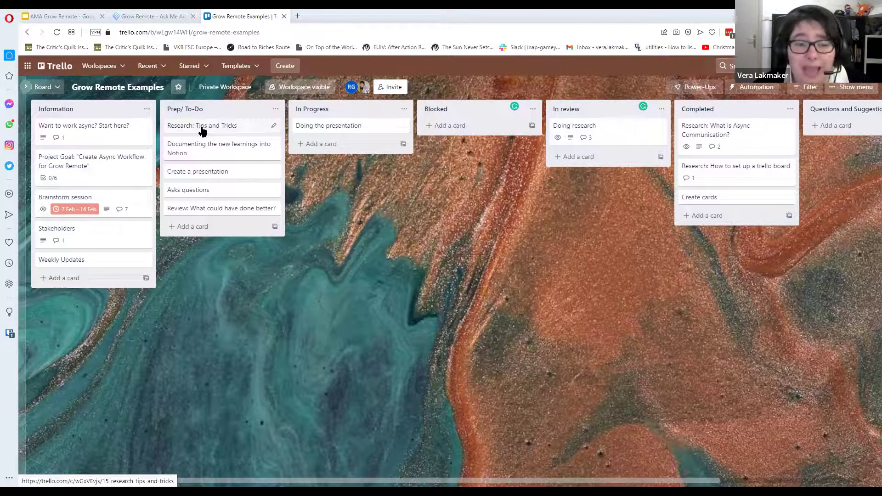
Browse the featured Power-Ups and Trello integrations from the "Documenting the new learnings into Notion" card.
click(209, 156)
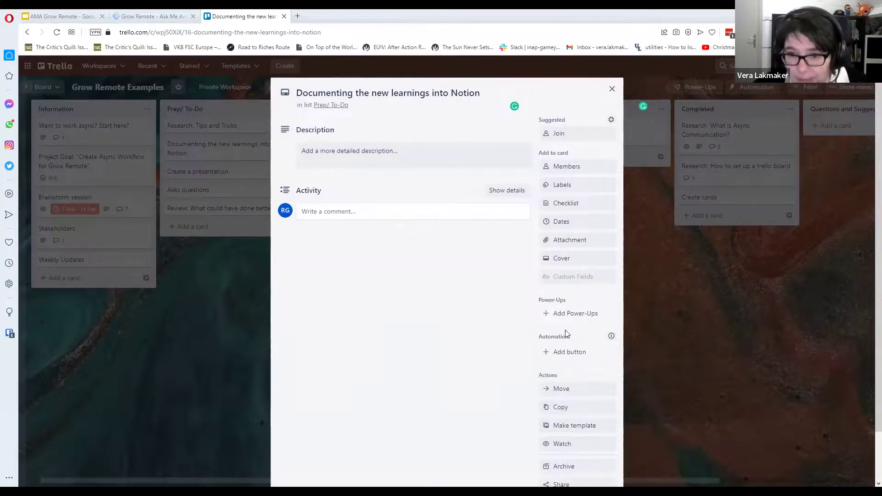
click(567, 316)
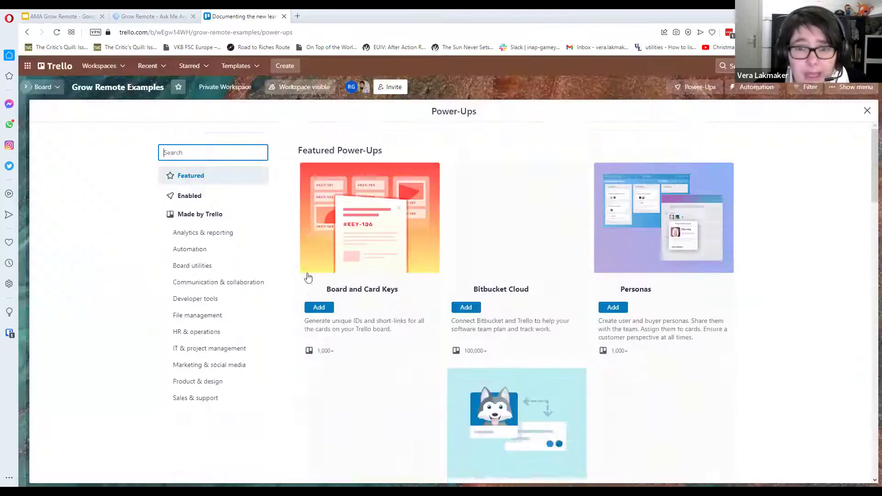
scroll(394, 208, down, 4)
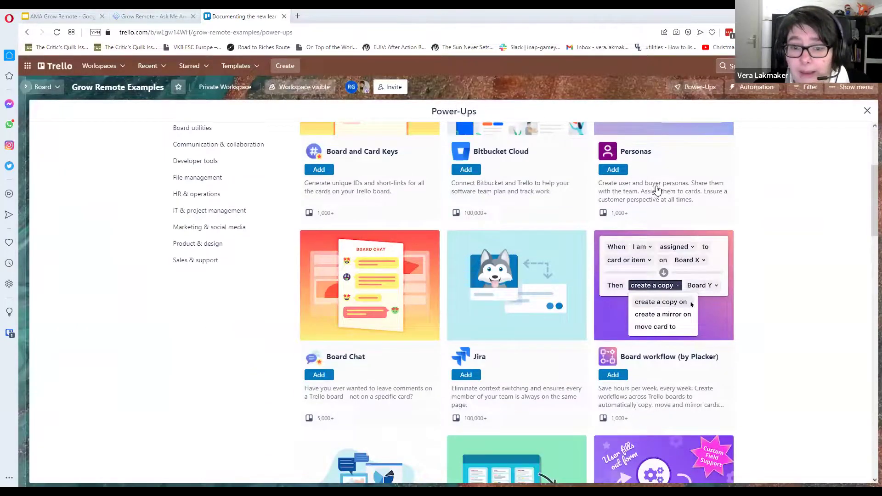
scroll(423, 290, down, 3)
scroll(540, 369, down, 4)
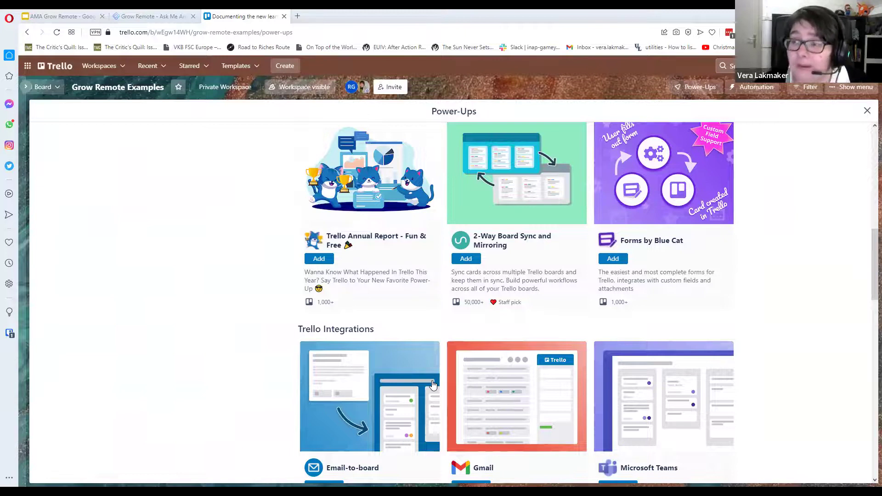
Switch to the Grow Remote Ask Me Anything event page.
drag(225, 17, 184, 28)
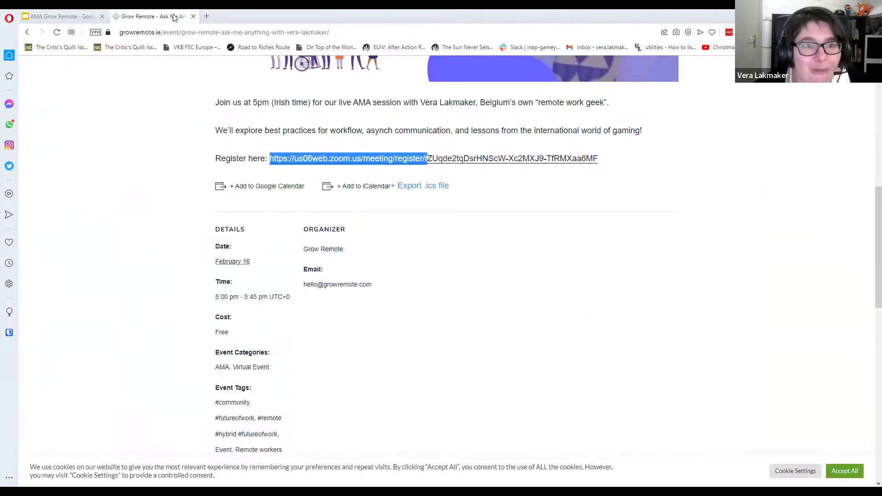